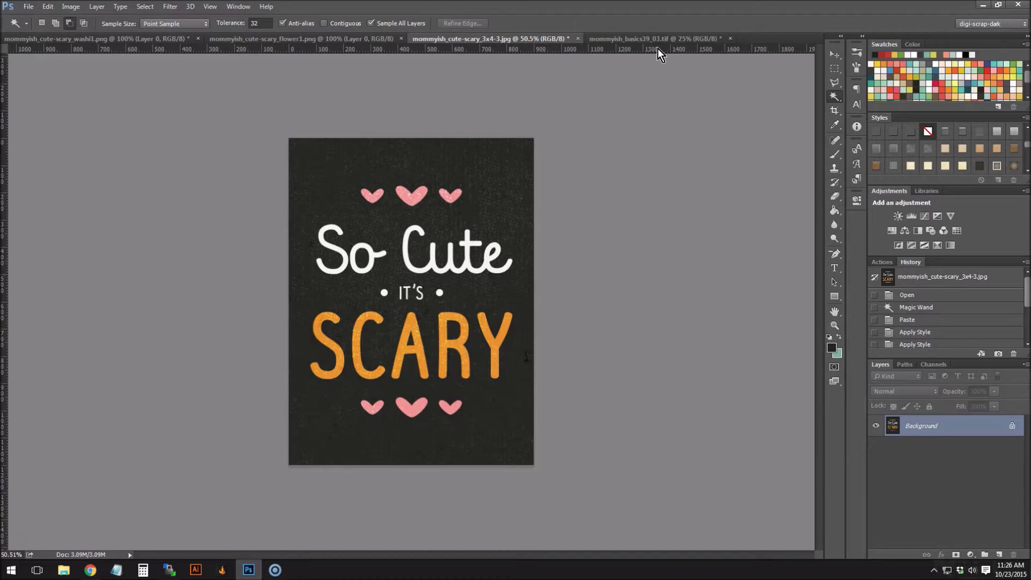
# - Apply the finer halftone glitter style to the chevron tape layer in mommyish_cute-scary_washi1.png and inspect it up close
pyautogui.click(169, 38)
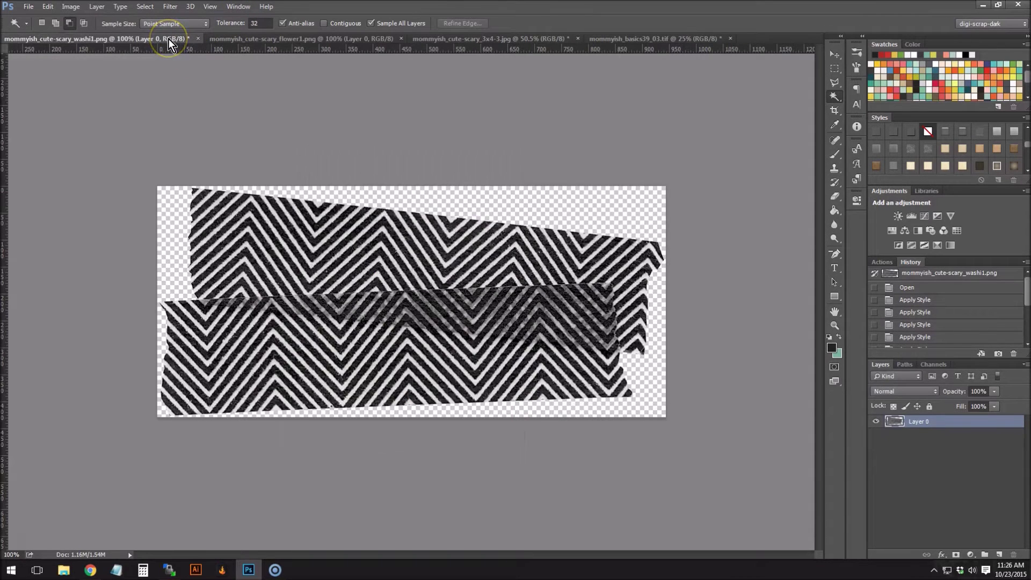
pyautogui.scroll(-5, 983, 150)
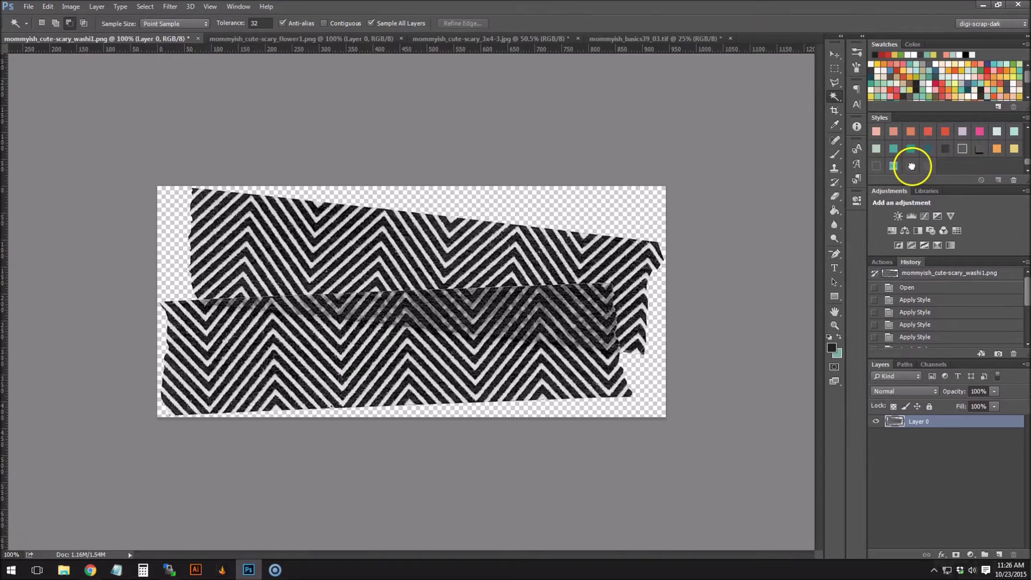
pyautogui.click(915, 170)
pyautogui.scroll(5, 354, 376)
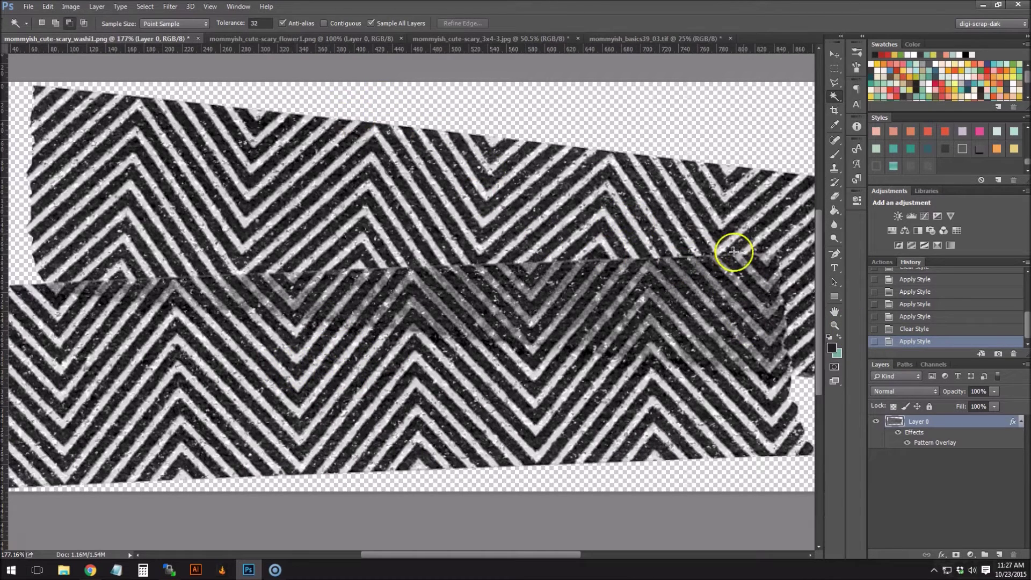
# - Compare the two glitter styles on the tape, ending with Halftone Glitter #2, and close the document without saving
pyautogui.click(931, 168)
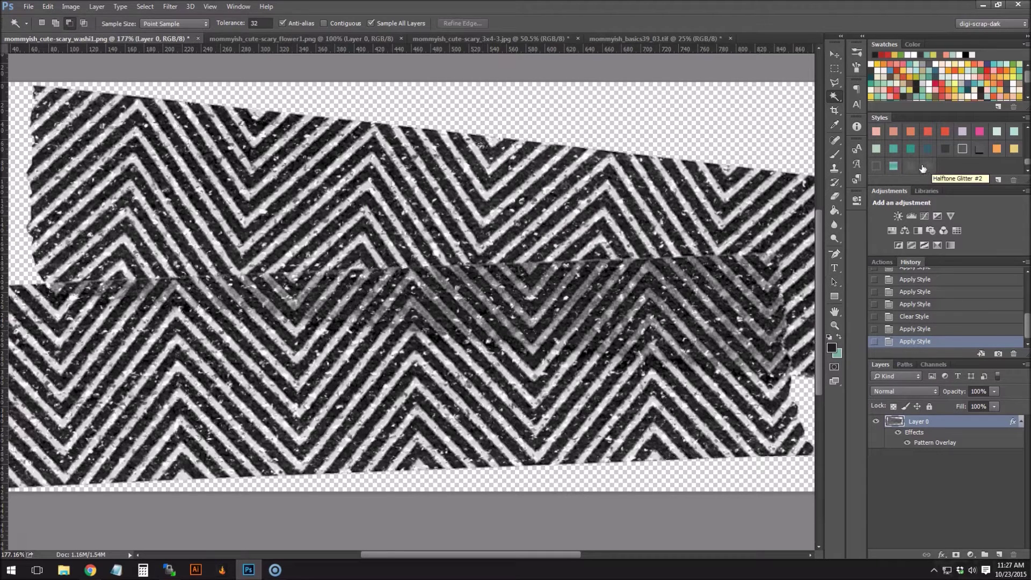
pyautogui.click(913, 167)
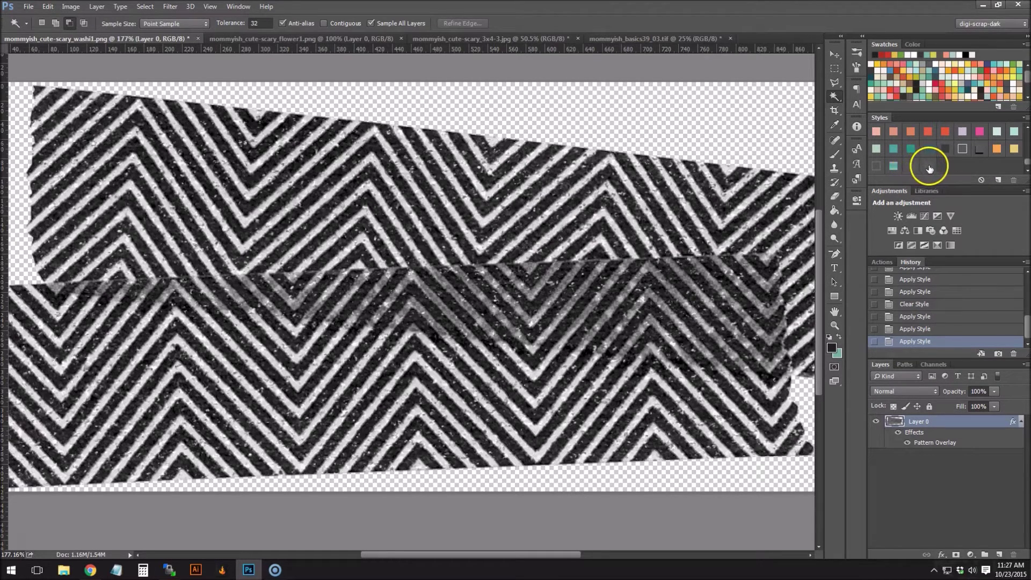
pyautogui.click(929, 166)
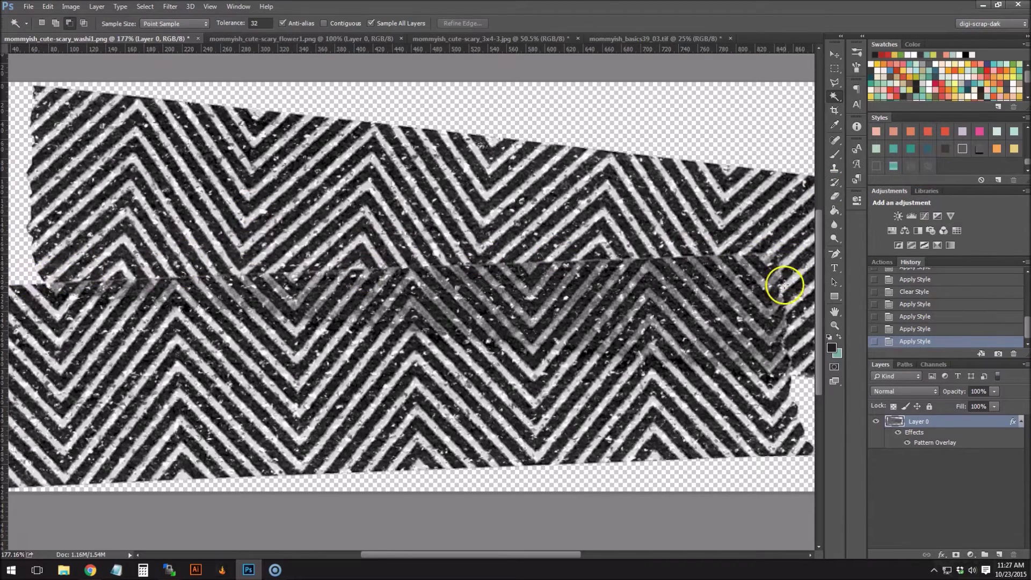
pyautogui.scroll(-4, 451, 272)
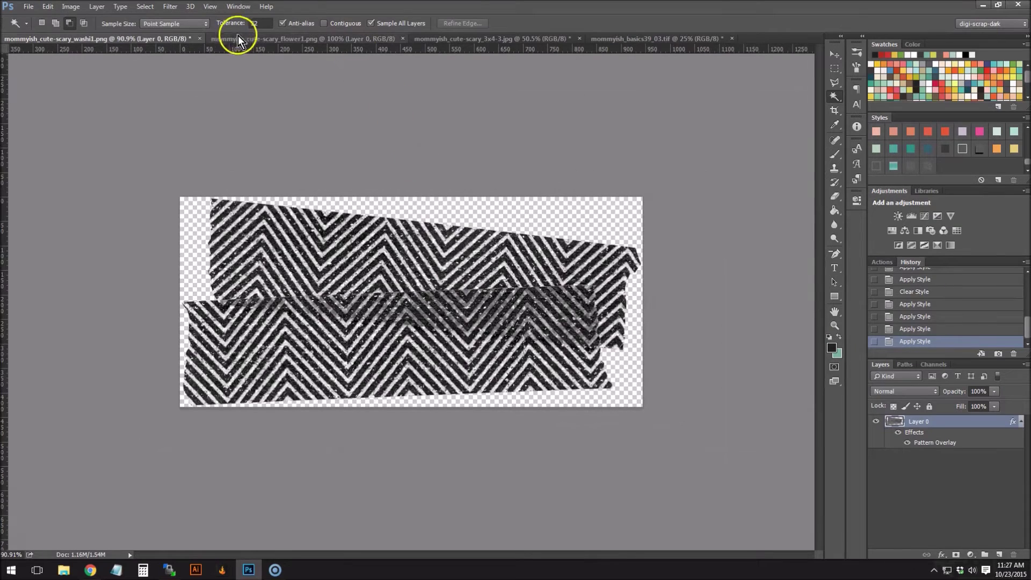
pyautogui.click(199, 39)
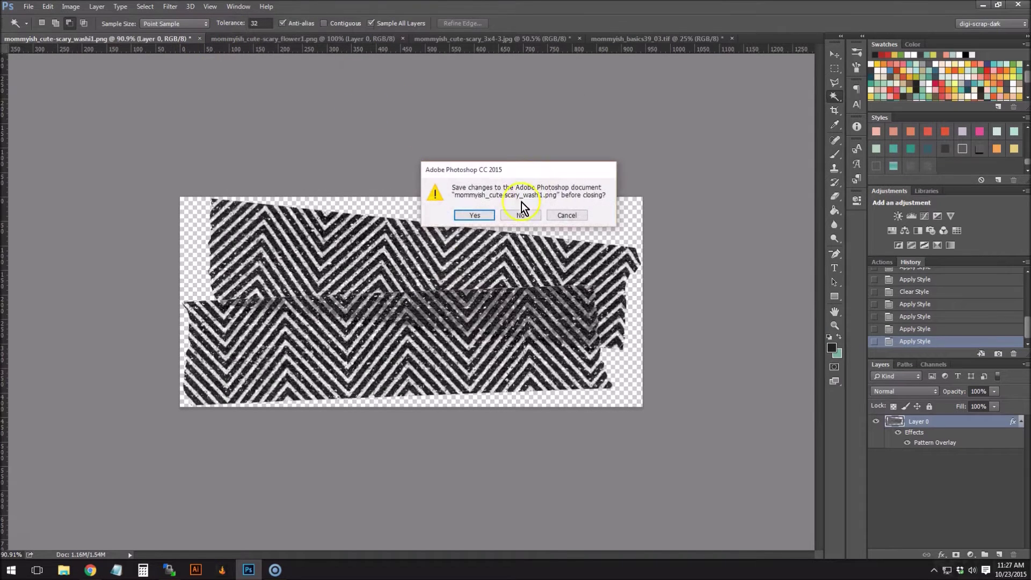
pyautogui.click(522, 214)
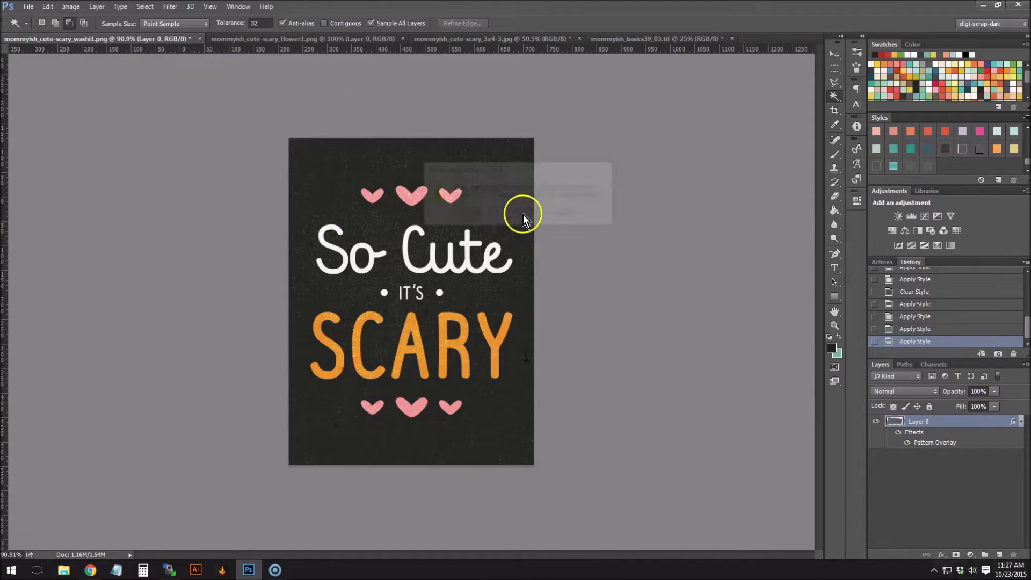
# - Try both glitter styles on the whole flower in mommyish_cute-scary_flower1.png, and revert the document to its opened state
pyautogui.click(171, 38)
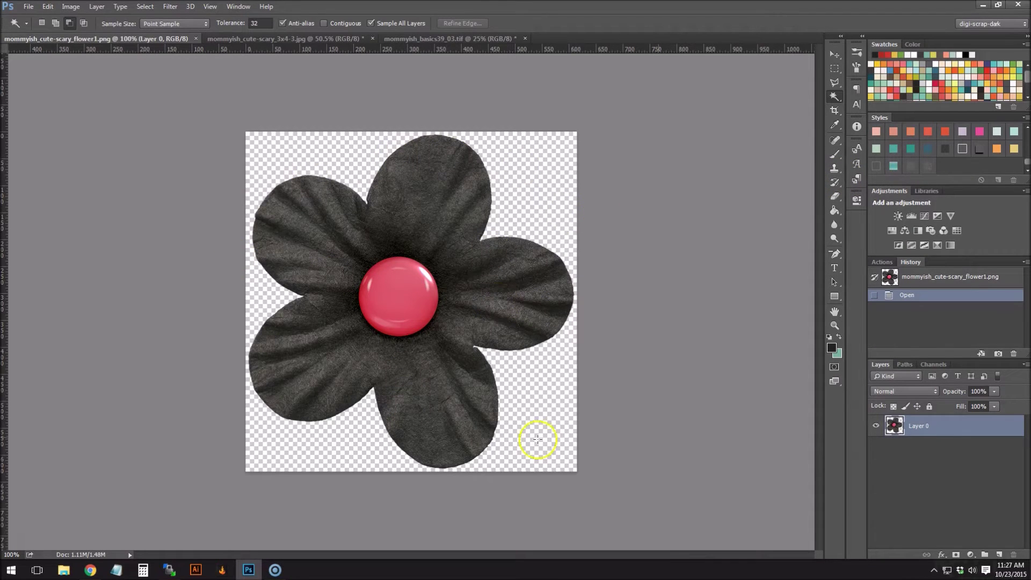
pyautogui.click(916, 166)
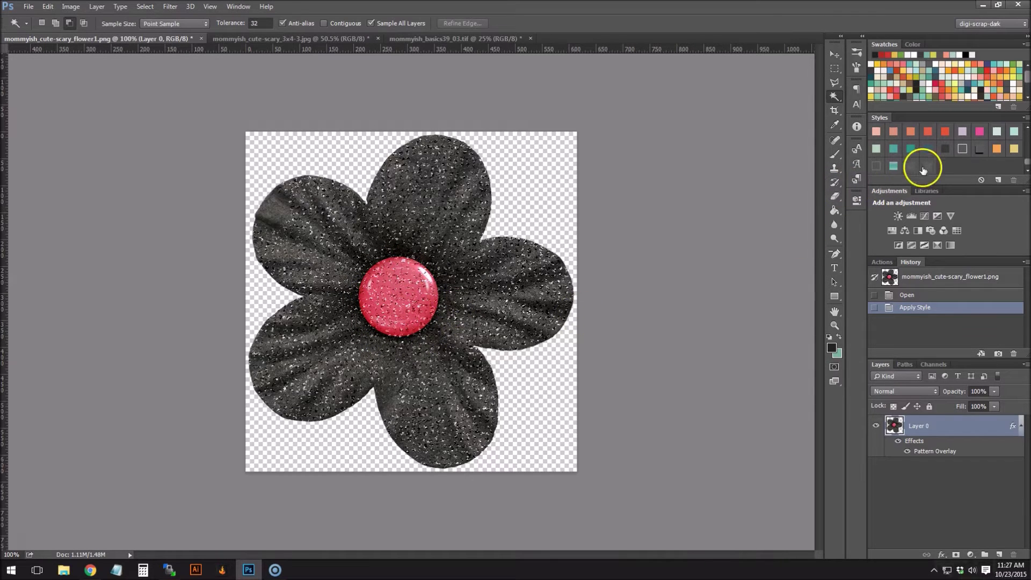
pyautogui.click(929, 149)
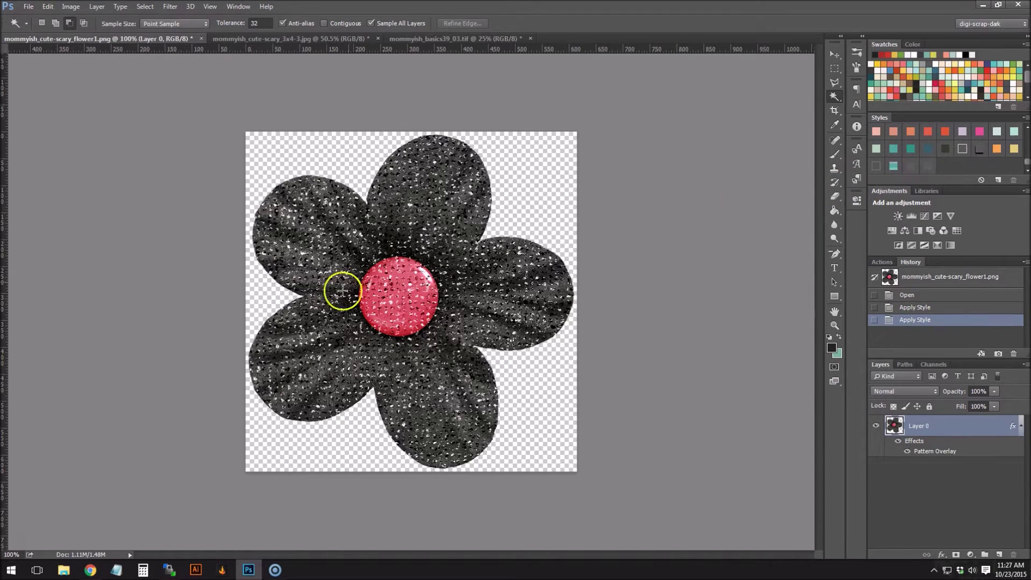
pyautogui.click(919, 297)
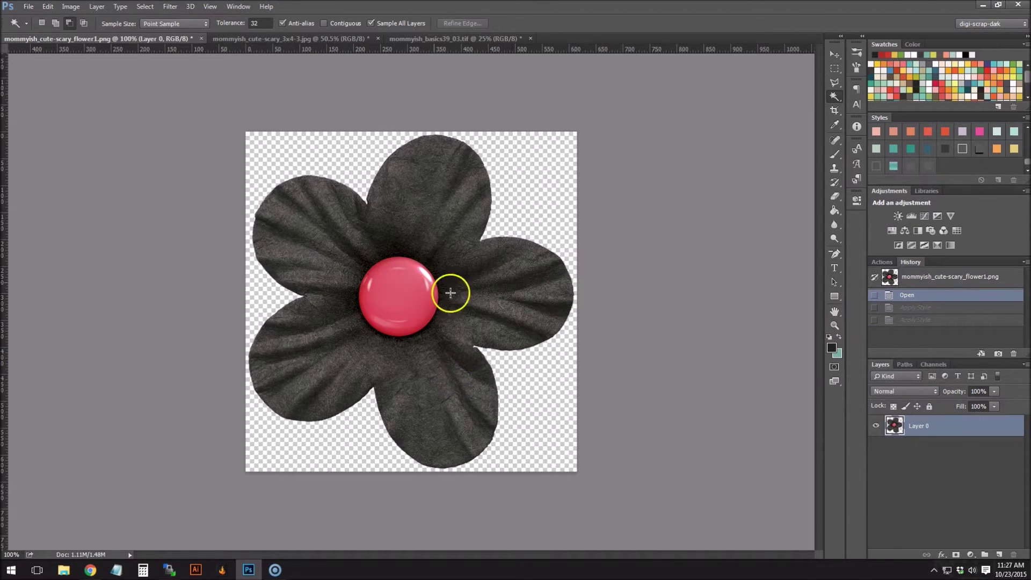
# - Duplicate the flower layer as Layer 0 copy and apply the finer halftone glitter style to the duplicate
pyautogui.rightClick(956, 429)
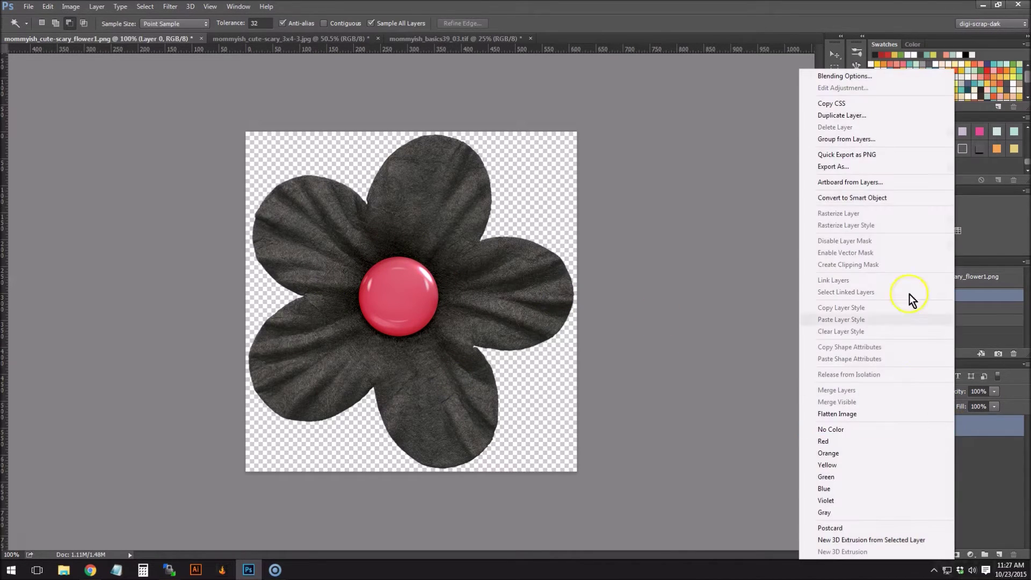
pyautogui.click(878, 117)
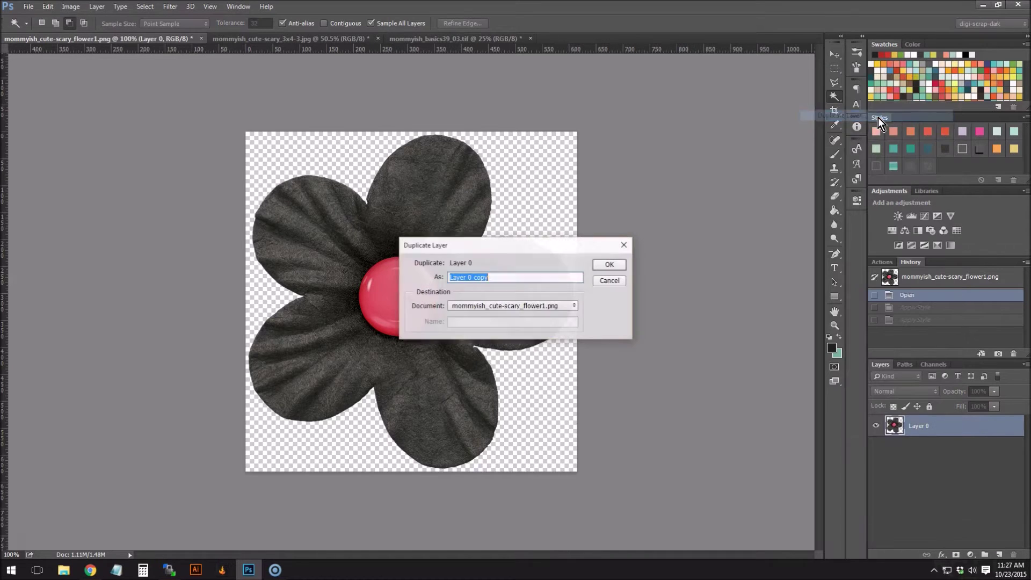
pyautogui.click(612, 266)
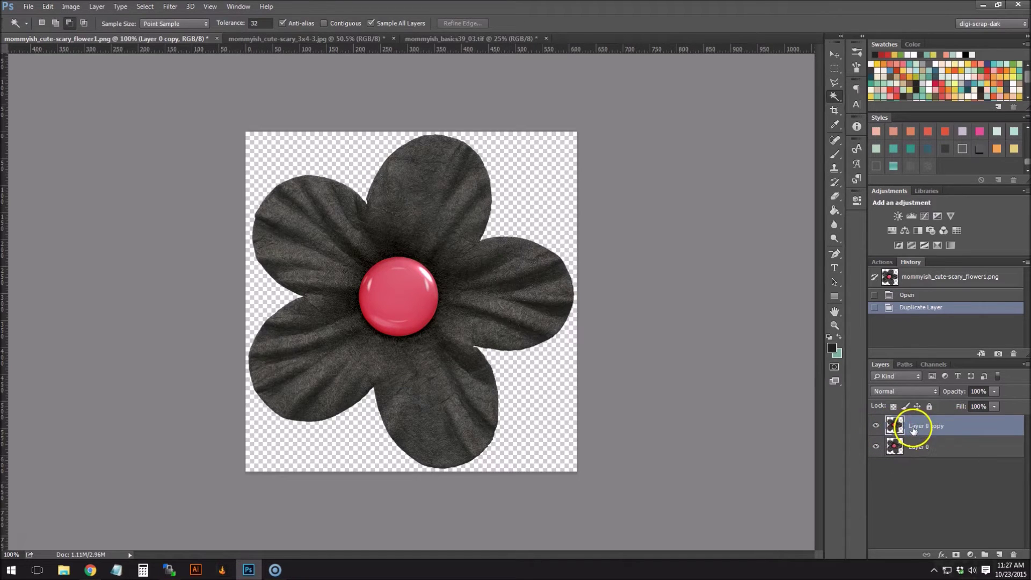
pyautogui.click(911, 167)
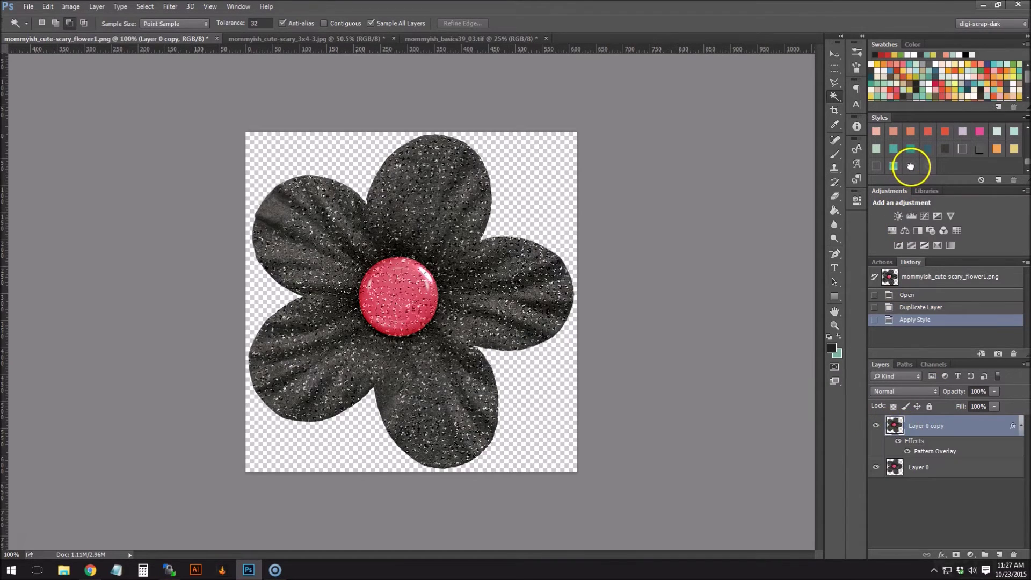
# - Erase the glitter over the flower's pink centre on the duplicate layer with a 150 px eraser
pyautogui.click(834, 196)
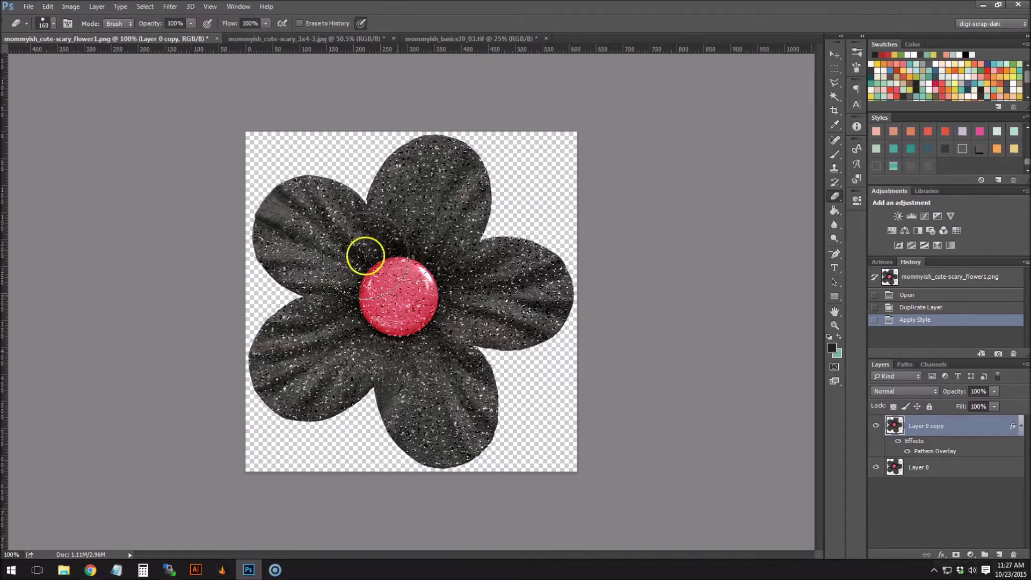
pyautogui.click(53, 22)
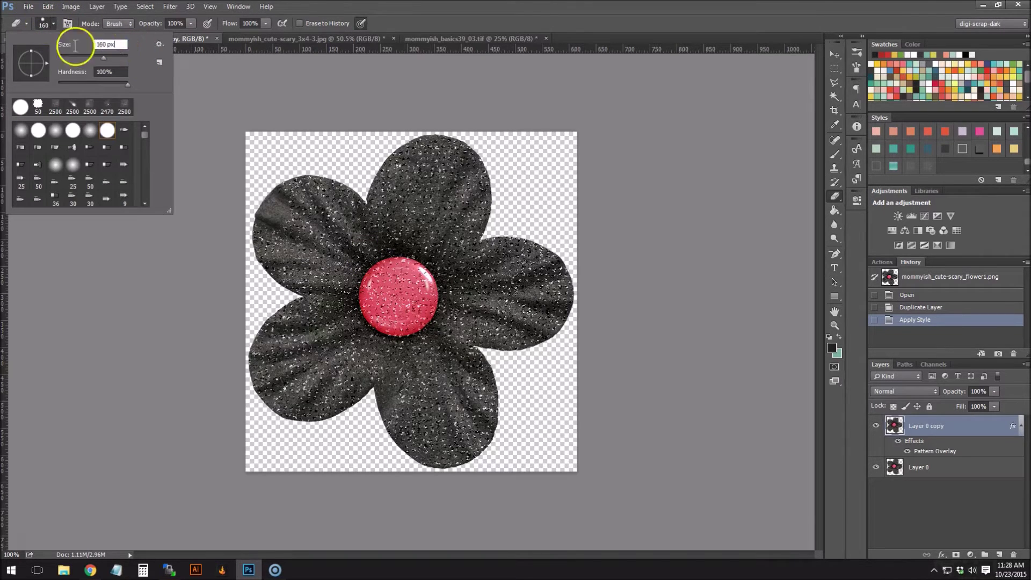
pyautogui.write('150')
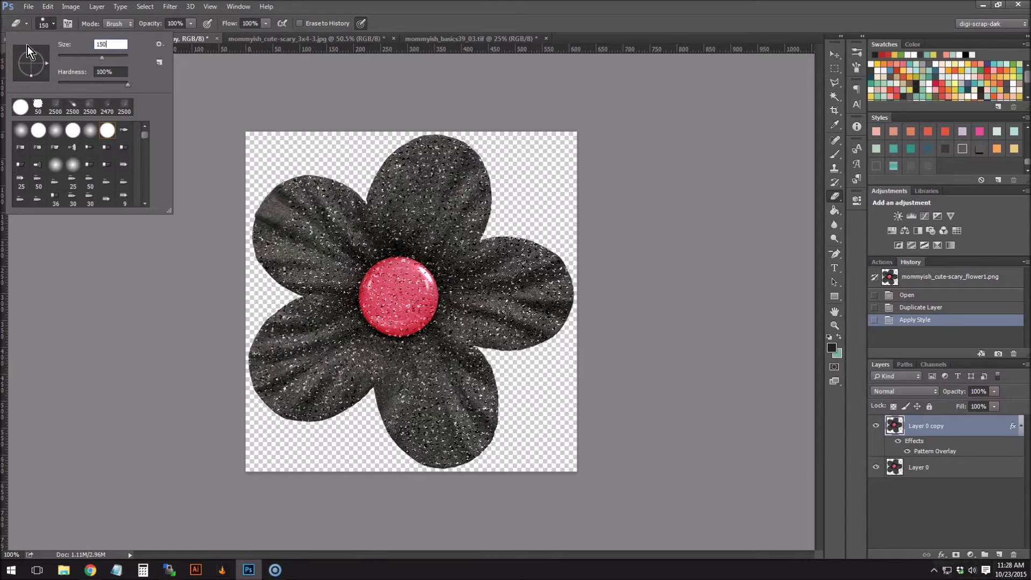
pyautogui.click(399, 296)
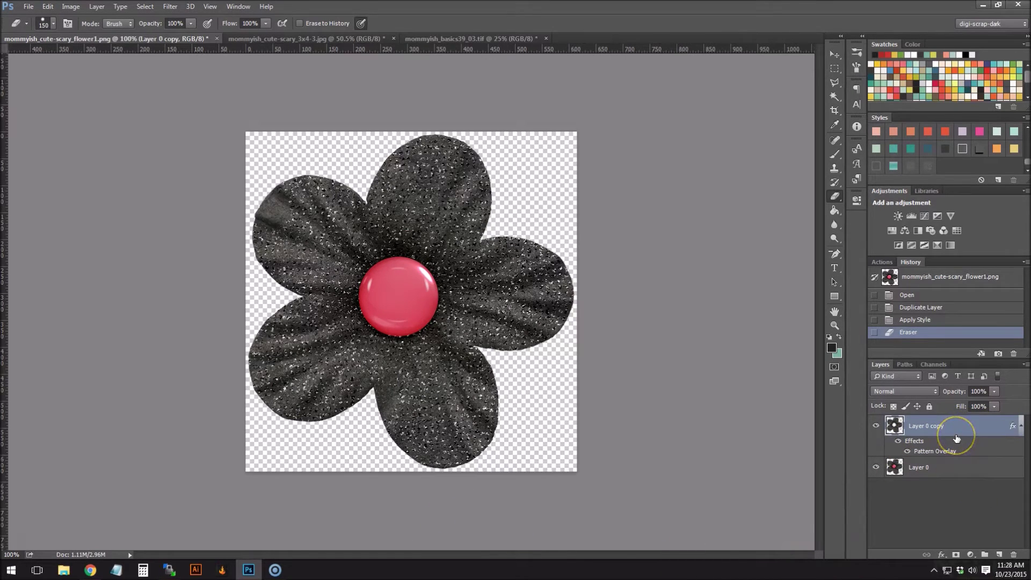
# - Clip the glitter layer to the original flower layer, and close the flower document without saving
pyautogui.hotkey('ctrl', 'alt', 'g')
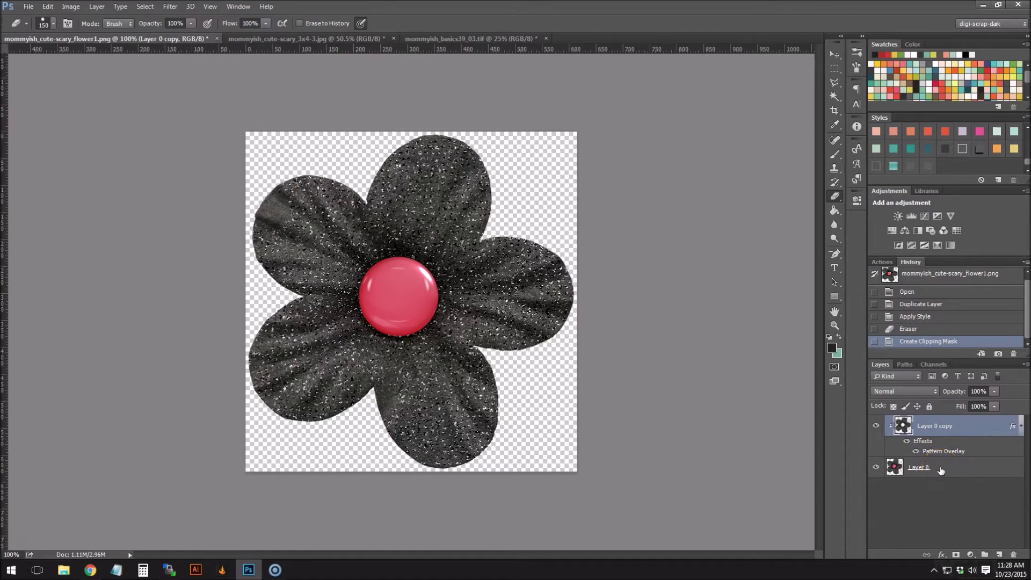
pyautogui.click(217, 39)
pyautogui.click(528, 214)
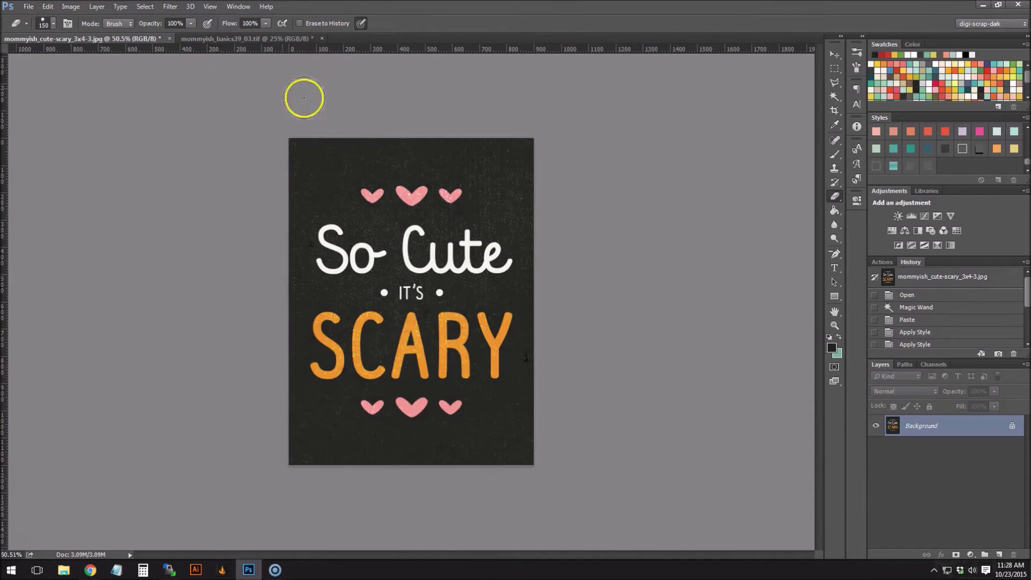
# - Select all the pink hearts and the orange word SCARY on the poster with the Magic Wand
pyautogui.click(835, 97)
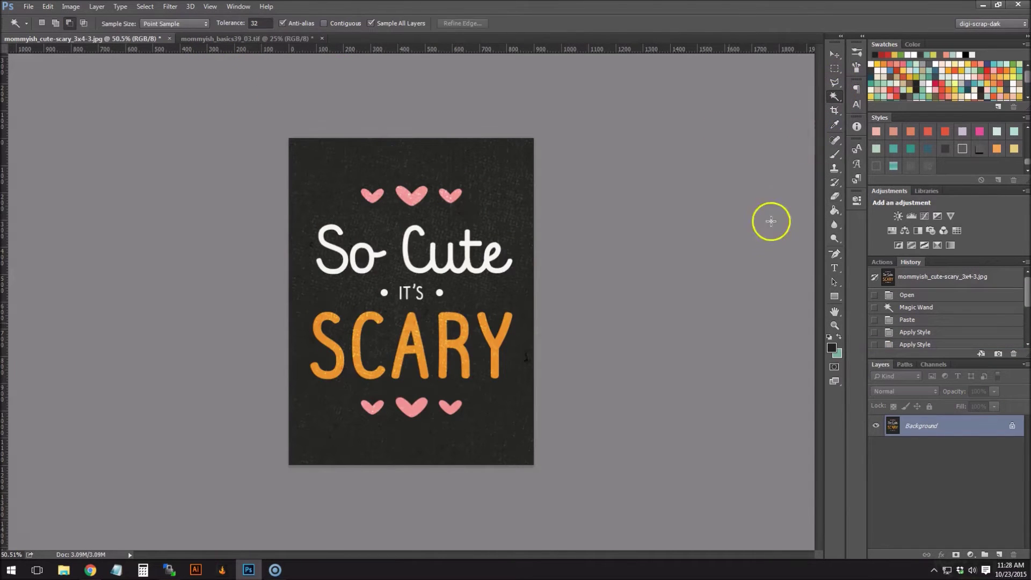
pyautogui.click(413, 197)
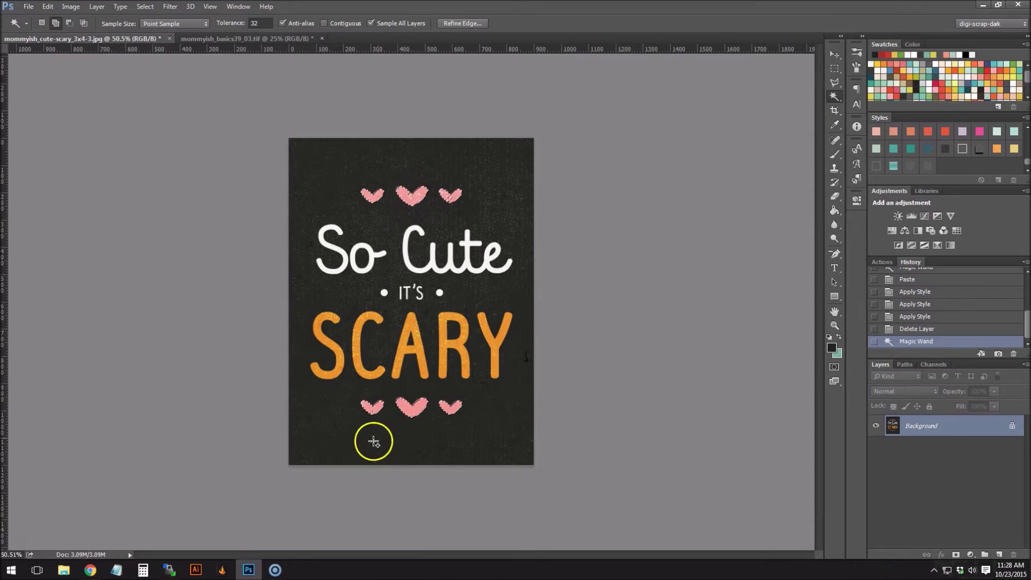
pyautogui.click(417, 353)
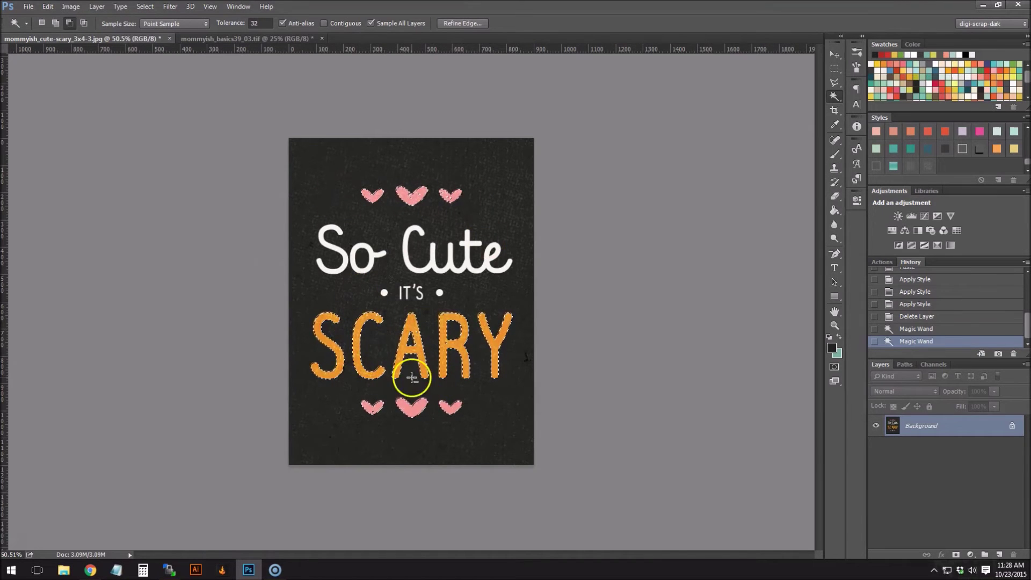
pyautogui.moveTo(972, 427); pyautogui.dragTo(533, 218)
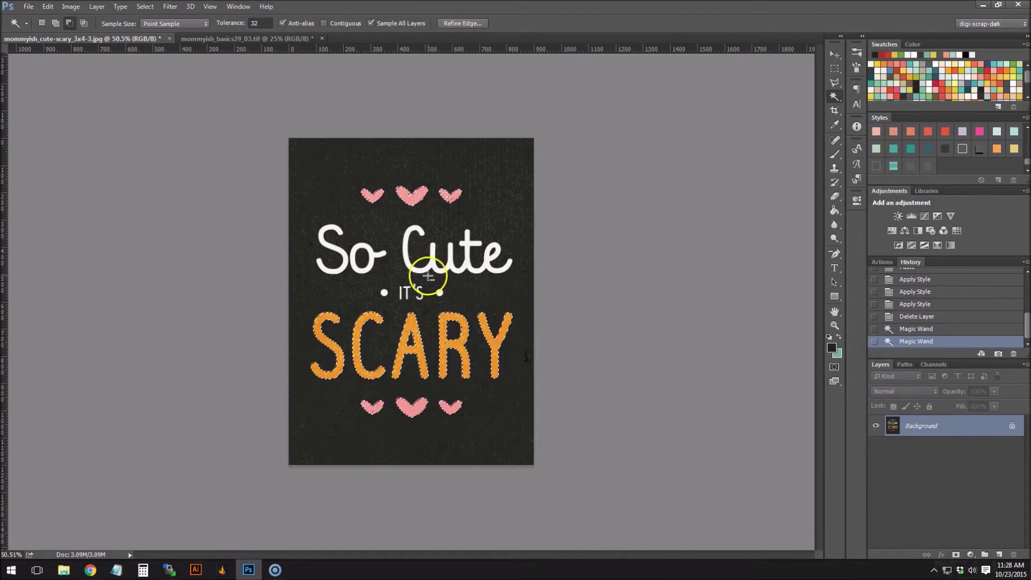
# - Paste the copied hearts and SCARY lettering onto a new layer, and check it with the background briefly hidden
pyautogui.hotkey('ctrl', 'v')
pyautogui.click(877, 447)
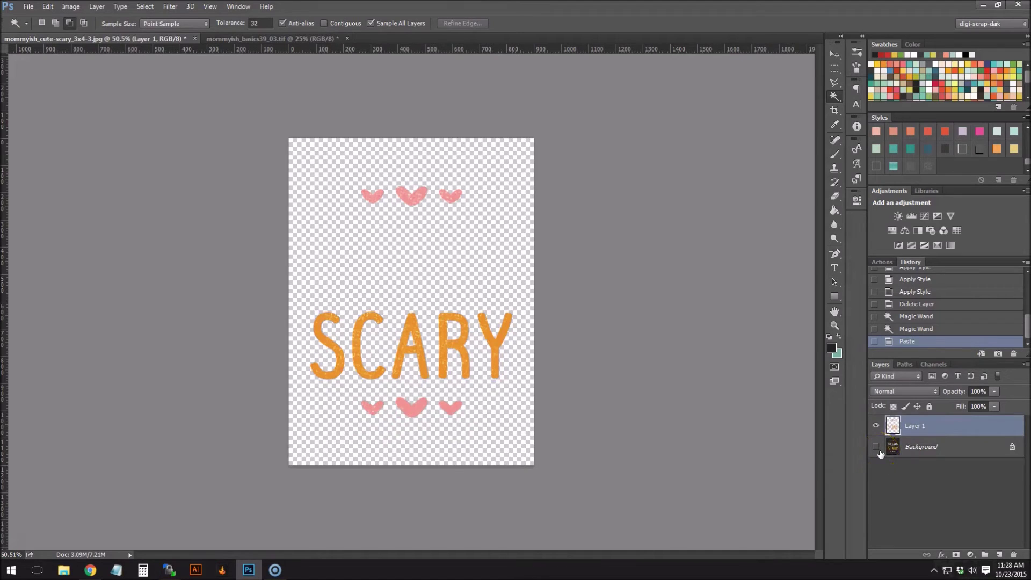
pyautogui.click(876, 446)
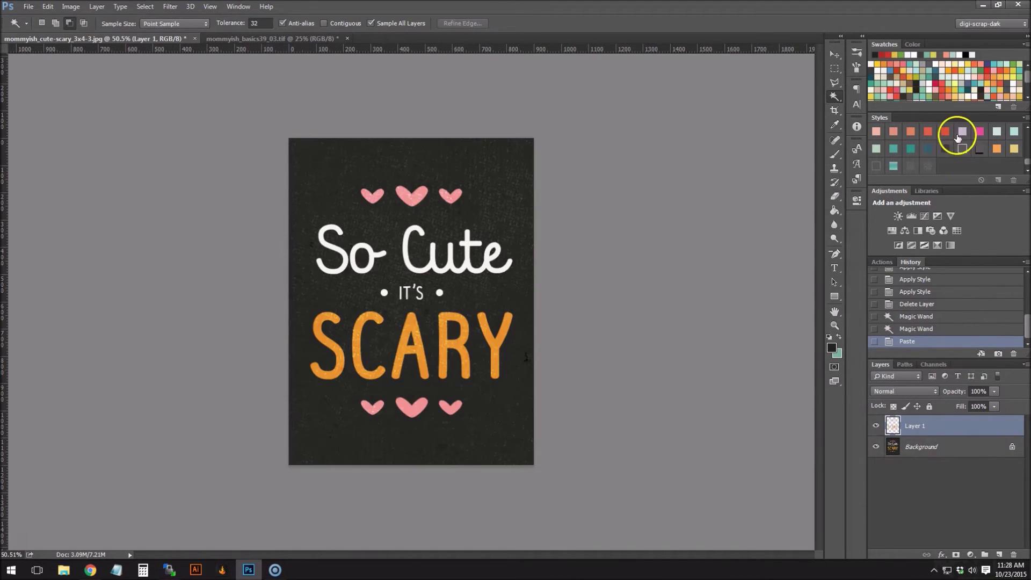
# - Try Halftone Glitter #2 on the pasted artwork, replace it with the finer glitter style, and close the poster without saving
pyautogui.click(928, 166)
pyautogui.click(913, 166)
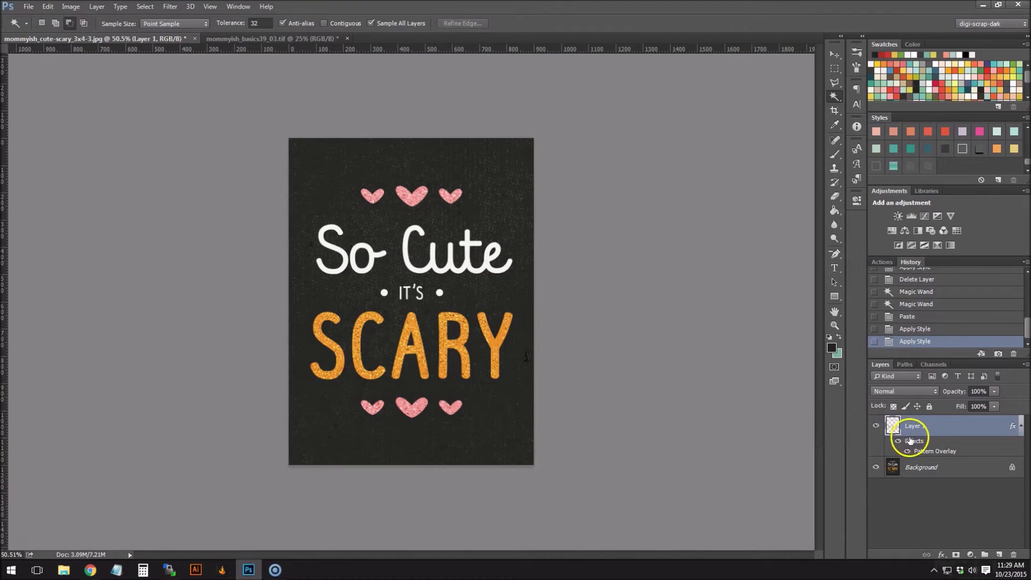
pyautogui.click(195, 39)
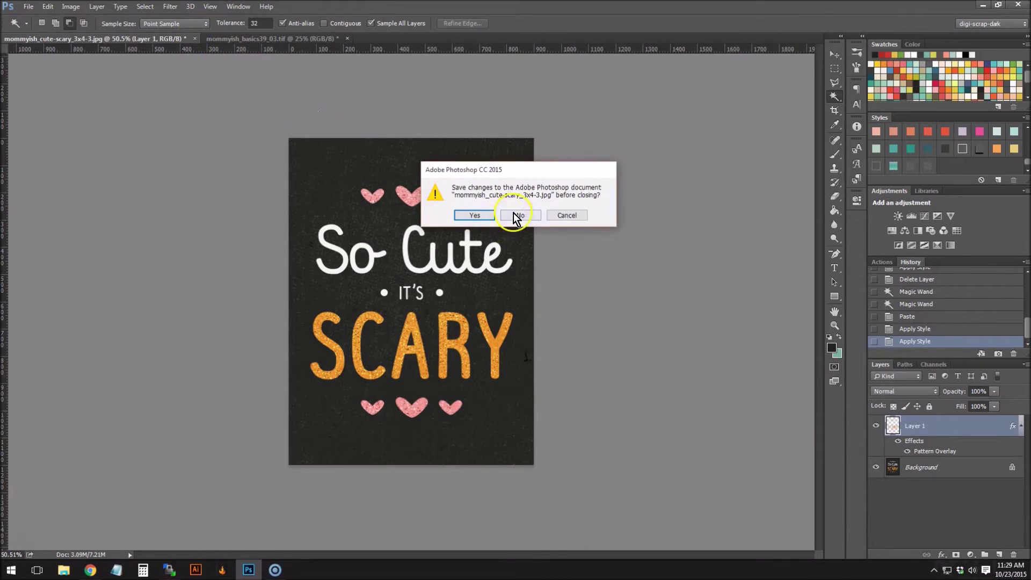
pyautogui.click(524, 218)
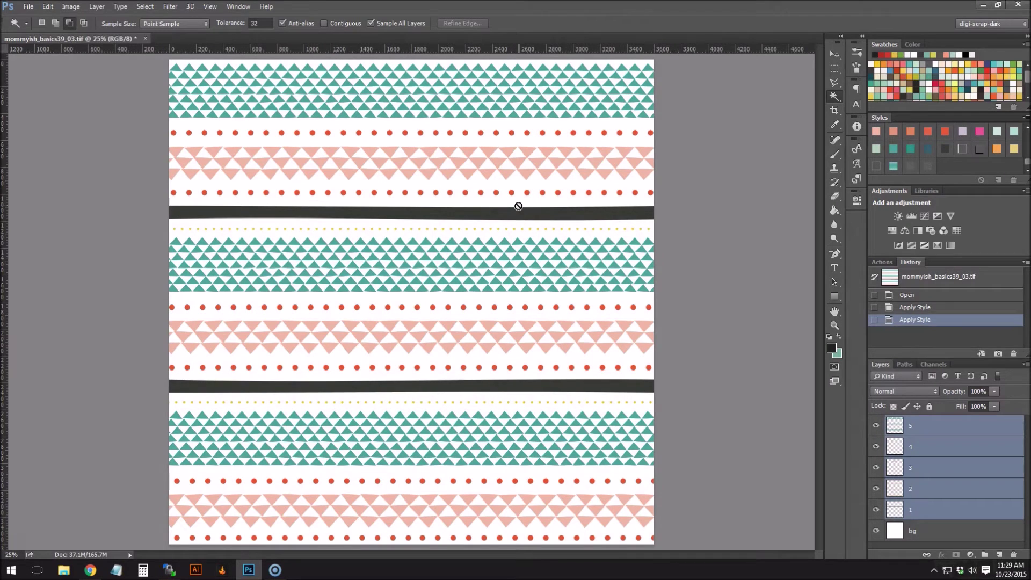
# - Apply Halftone Glitter #2 to the teal triangles on layer 5 and the finer glitter style to the black stripes on layer 1
pyautogui.click(951, 429)
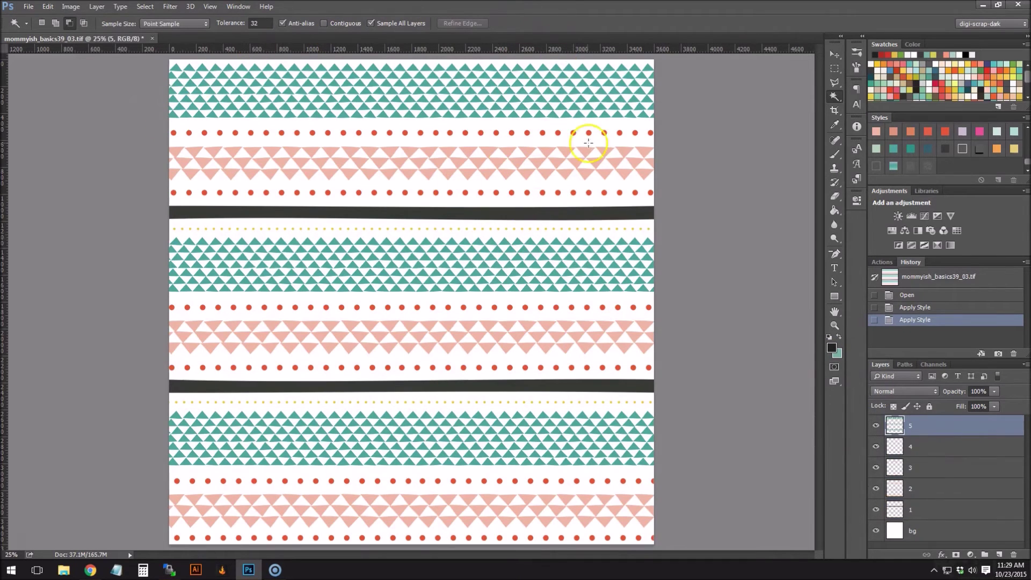
pyautogui.click(928, 166)
pyautogui.click(836, 54)
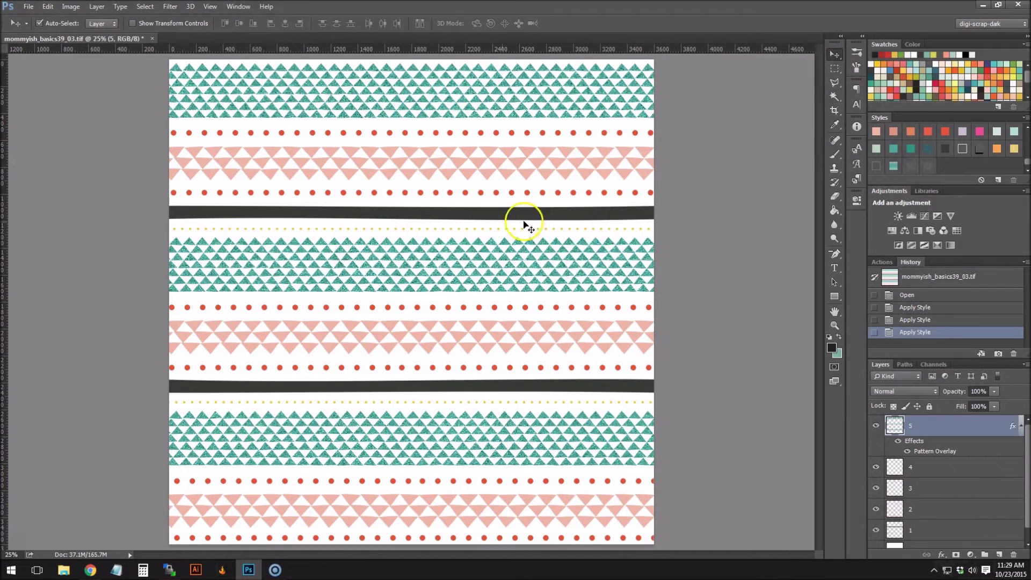
pyautogui.click(497, 218)
pyautogui.click(914, 166)
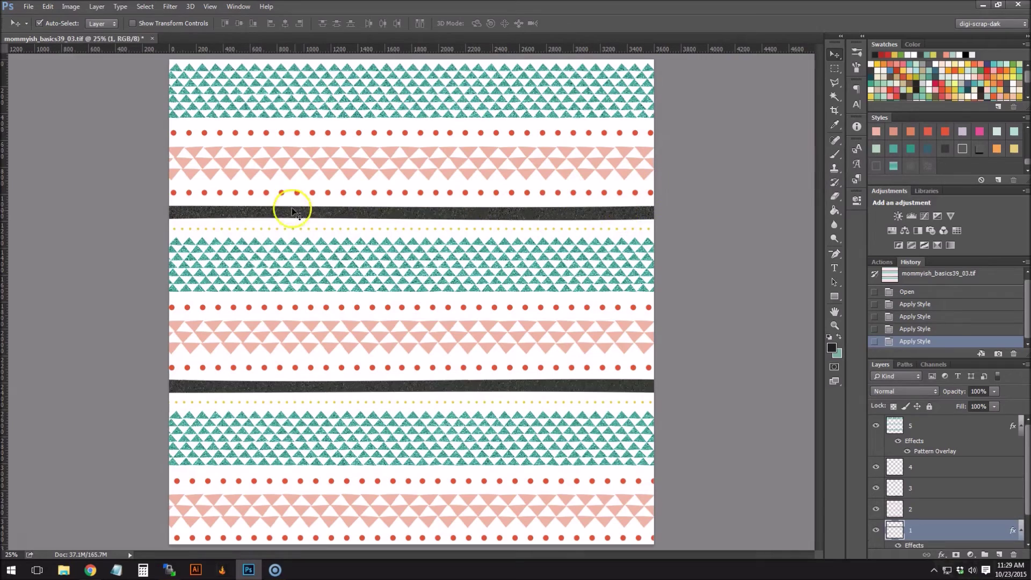
# - Group layers 5 through 1 above the background and hide the group
pyautogui.scroll(5, 299, 214)
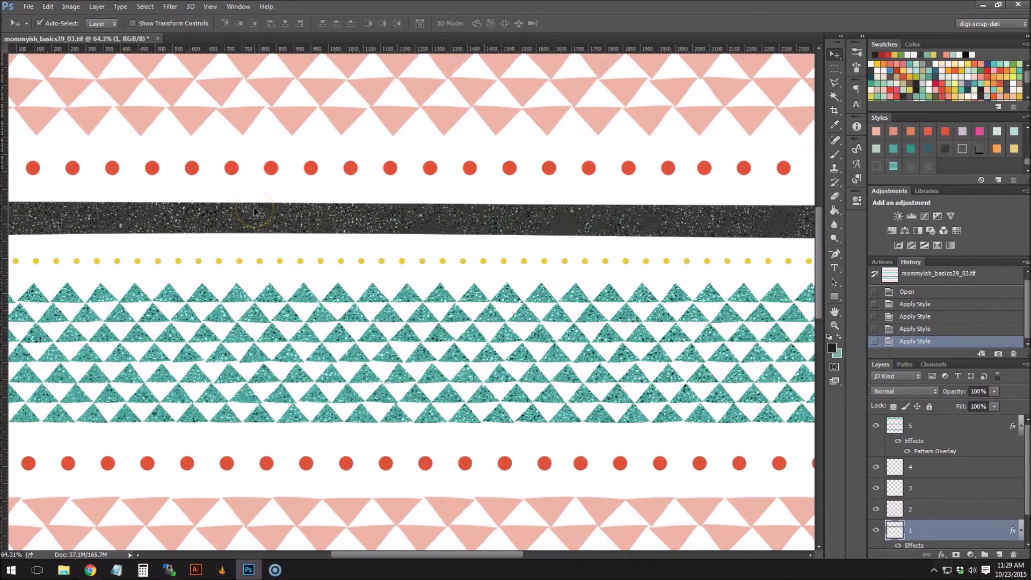
pyautogui.moveTo(462, 553); pyautogui.dragTo(352, 239)
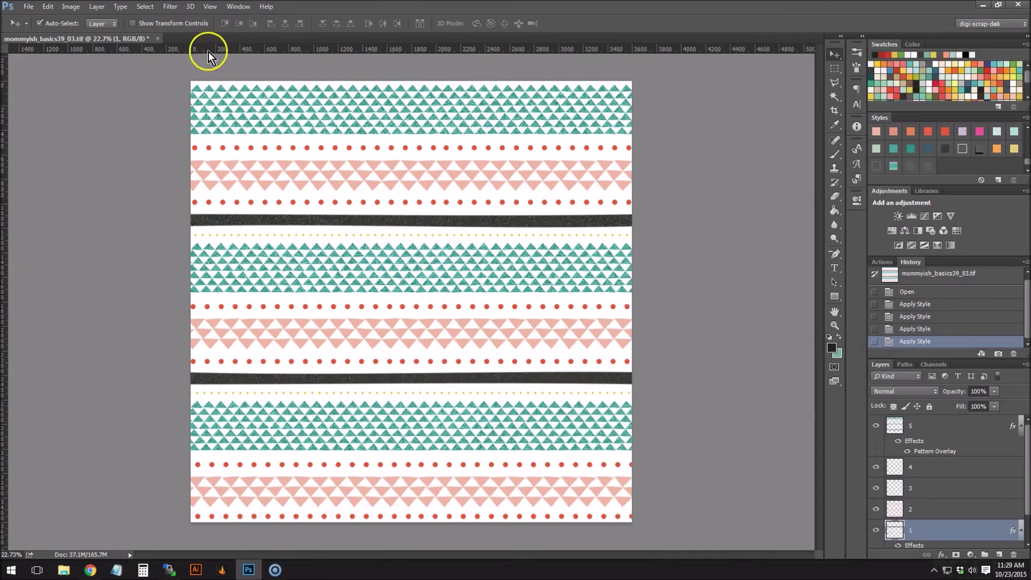
pyautogui.click(946, 434)
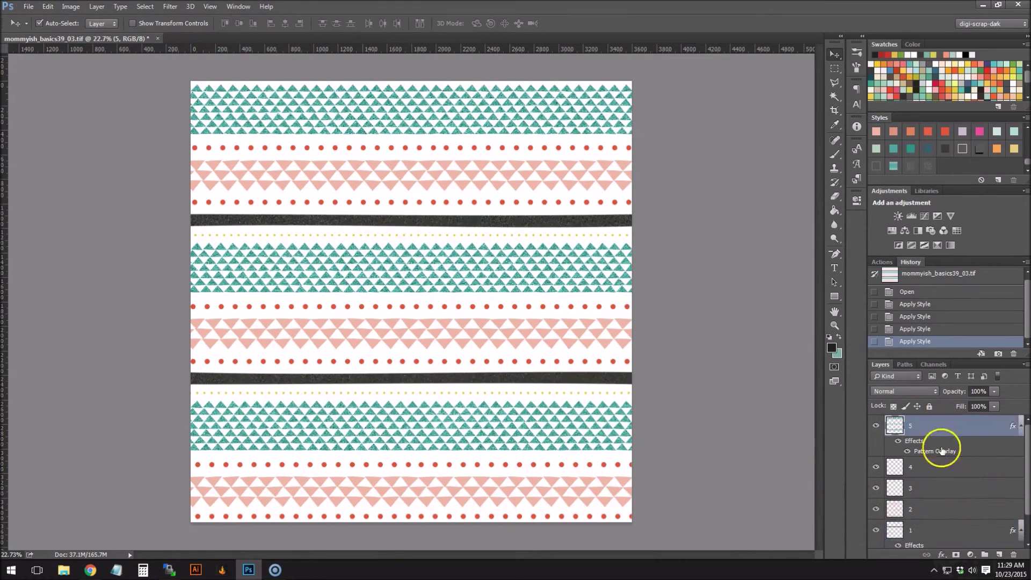
pyautogui.scroll(-2, 944, 483)
pyautogui.keyDown('shift'); pyautogui.click(944, 491); pyautogui.keyUp('shift')
pyautogui.hotkey('ctrl', 'g')
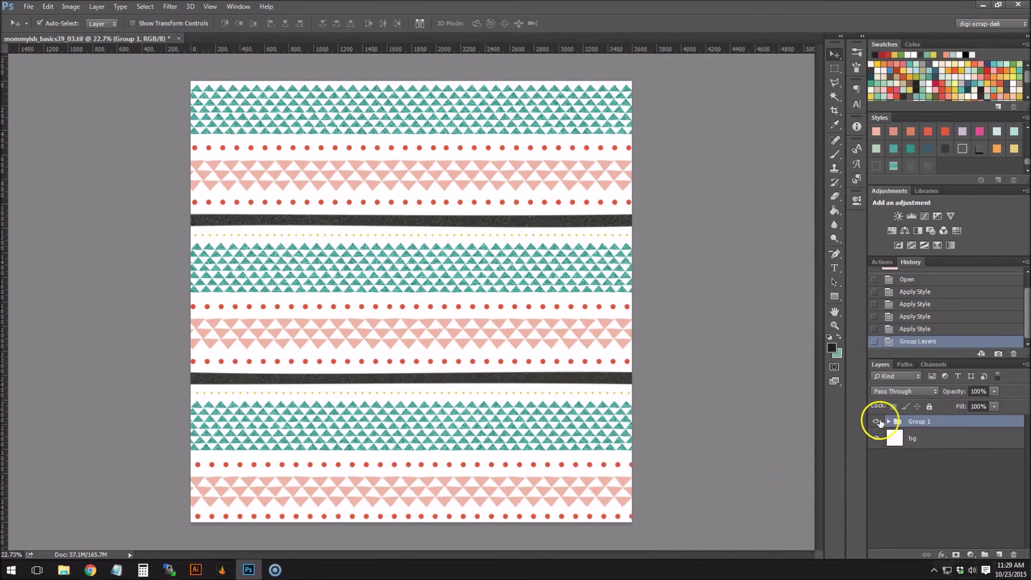
pyautogui.click(876, 421)
# - Fill the bg layer with a light teal swatch using the Paint Bucket
pyautogui.click(916, 438)
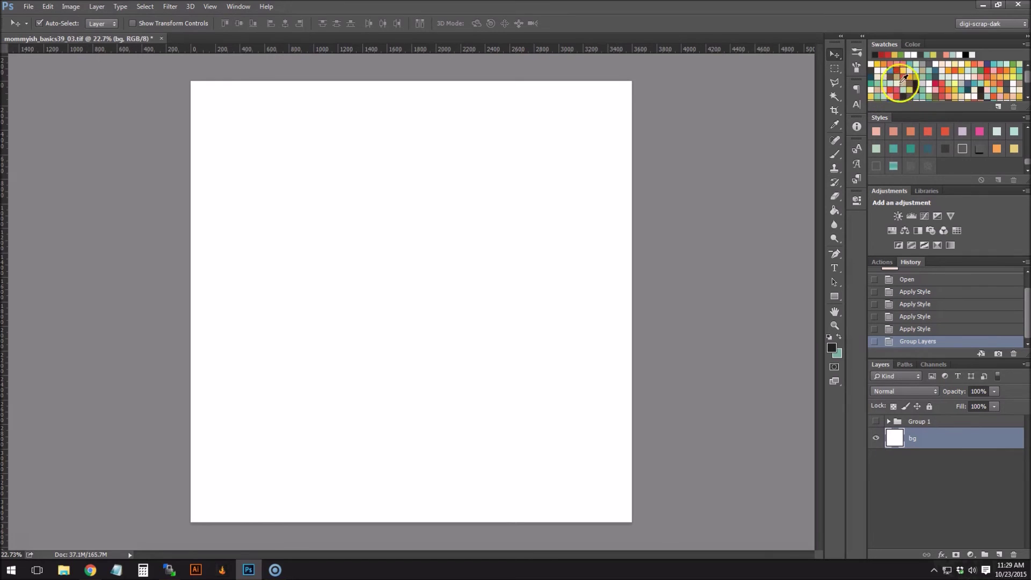
pyautogui.click(921, 96)
pyautogui.click(834, 210)
pyautogui.click(396, 268)
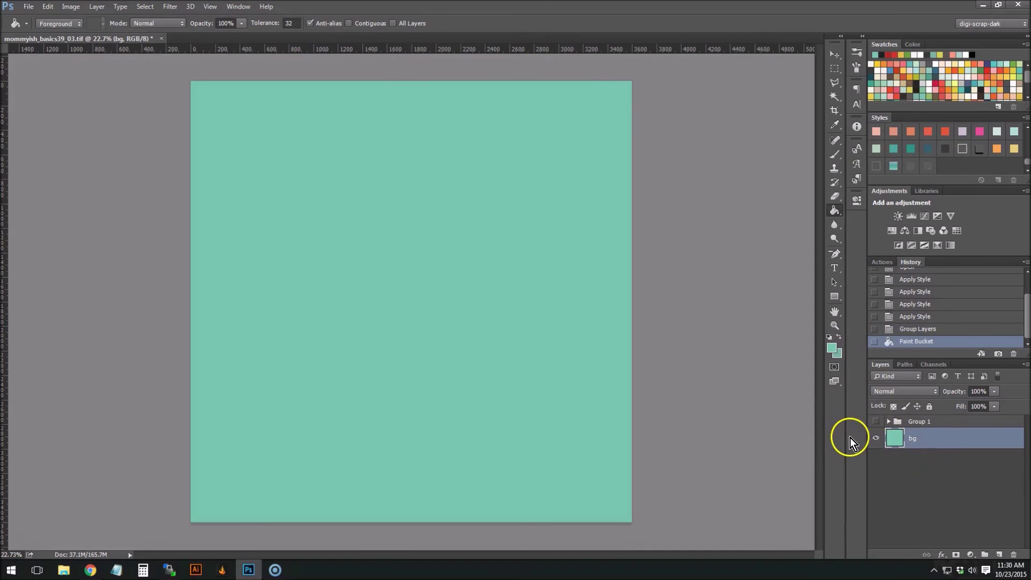
# - Apply the finer glitter style to the teal bg layer and inspect its texture up close
pyautogui.moveTo(910, 431); pyautogui.dragTo(913, 168)
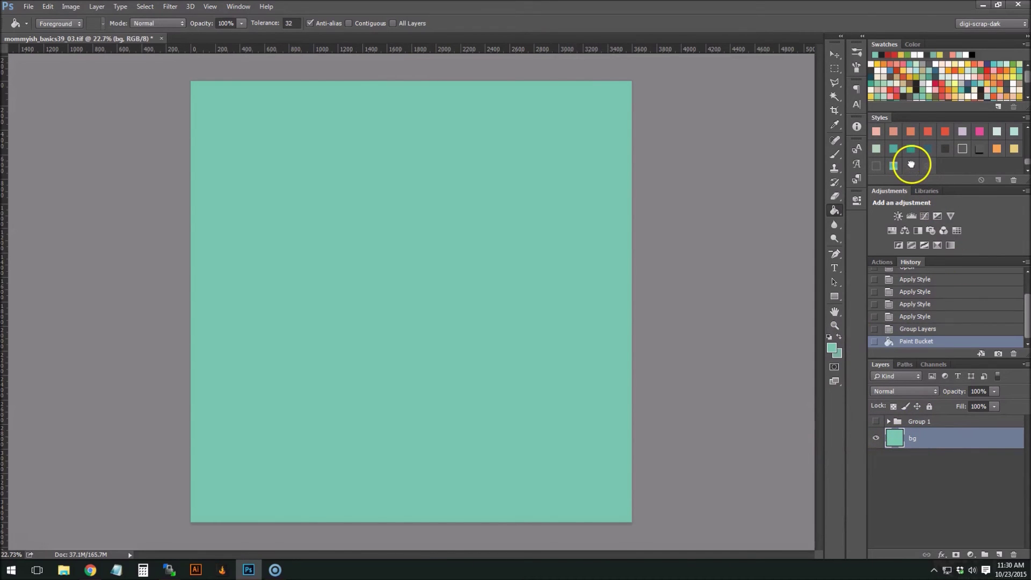
pyautogui.click(912, 166)
pyautogui.scroll(1, 522, 242)
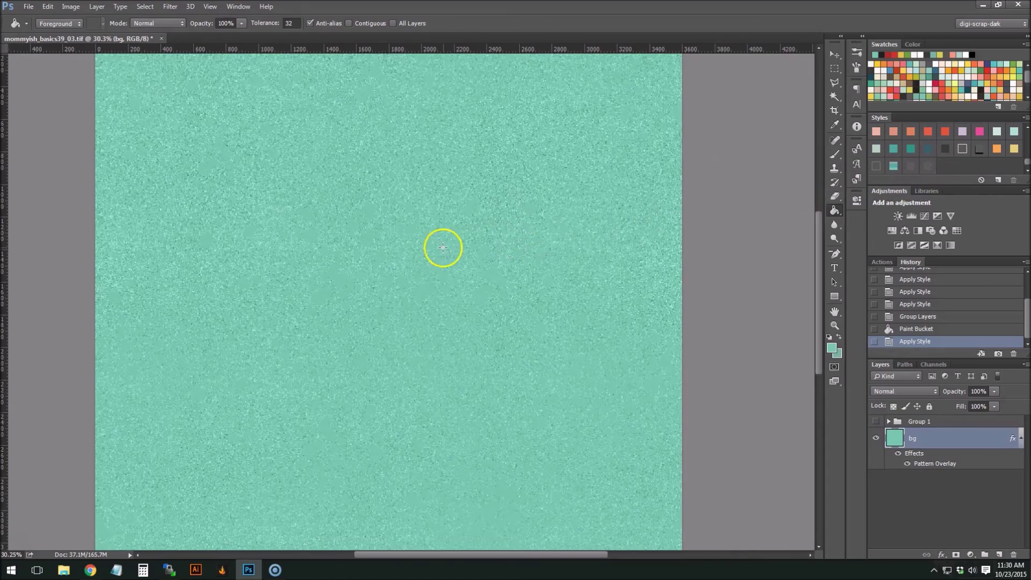
pyautogui.scroll(3, 447, 247)
pyautogui.scroll(-4, 447, 246)
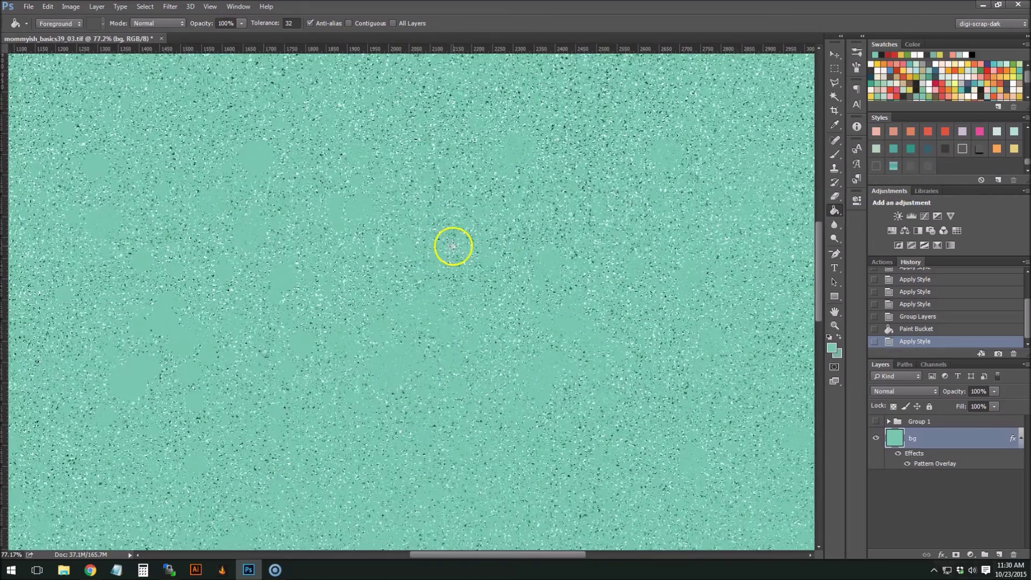
pyautogui.scroll(-1, 456, 246)
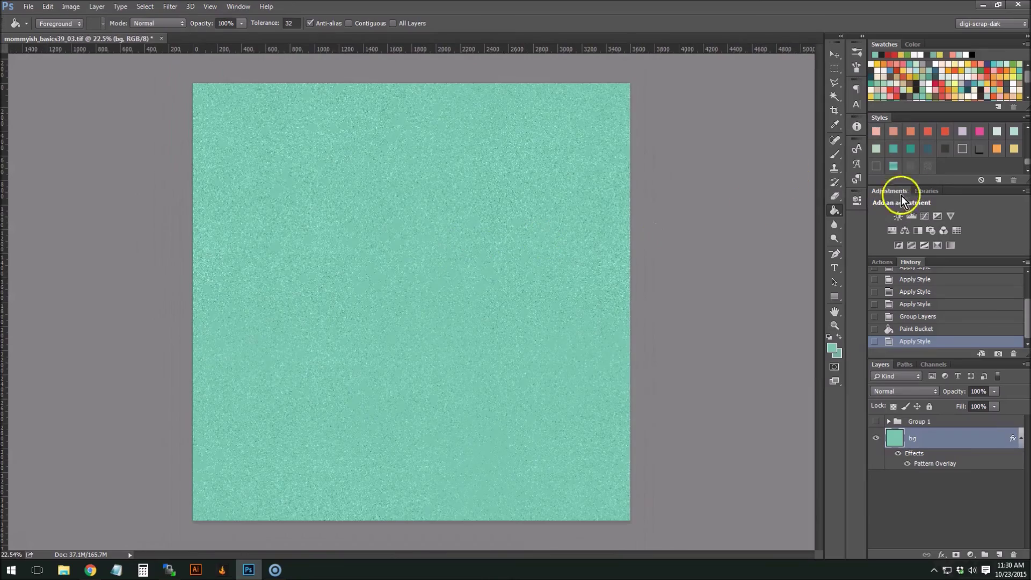
# - Switch the bg layer's style to Halftone Glitter #2 and inspect the texture close up and at full-page view
pyautogui.click(928, 166)
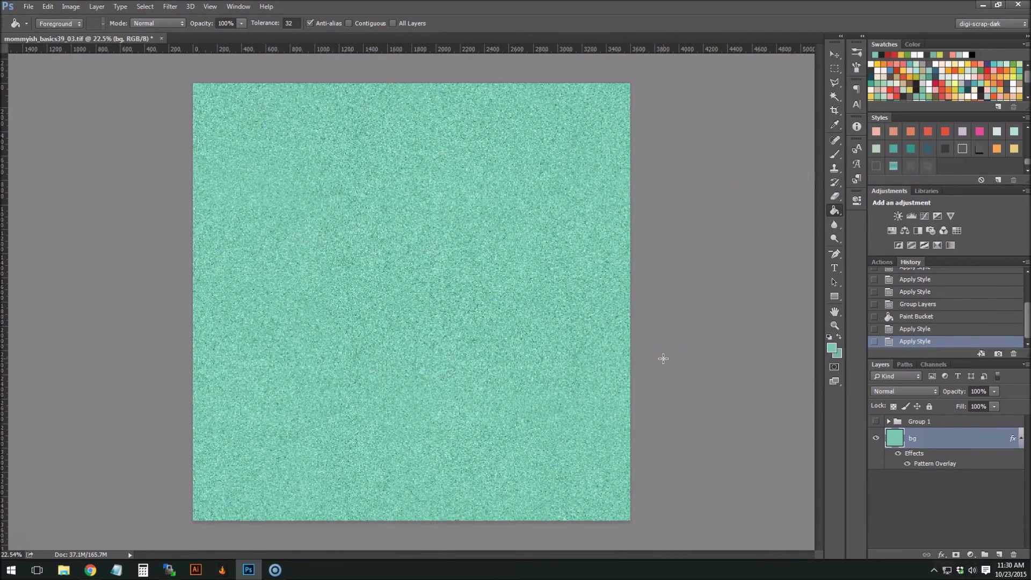
pyautogui.scroll(5, 663, 359)
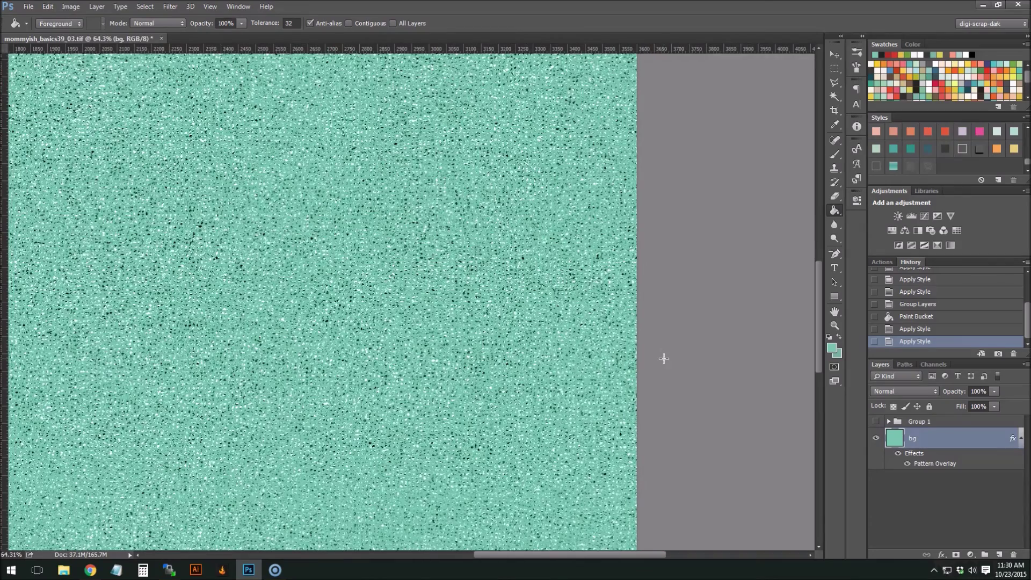
pyautogui.scroll(-5, 664, 358)
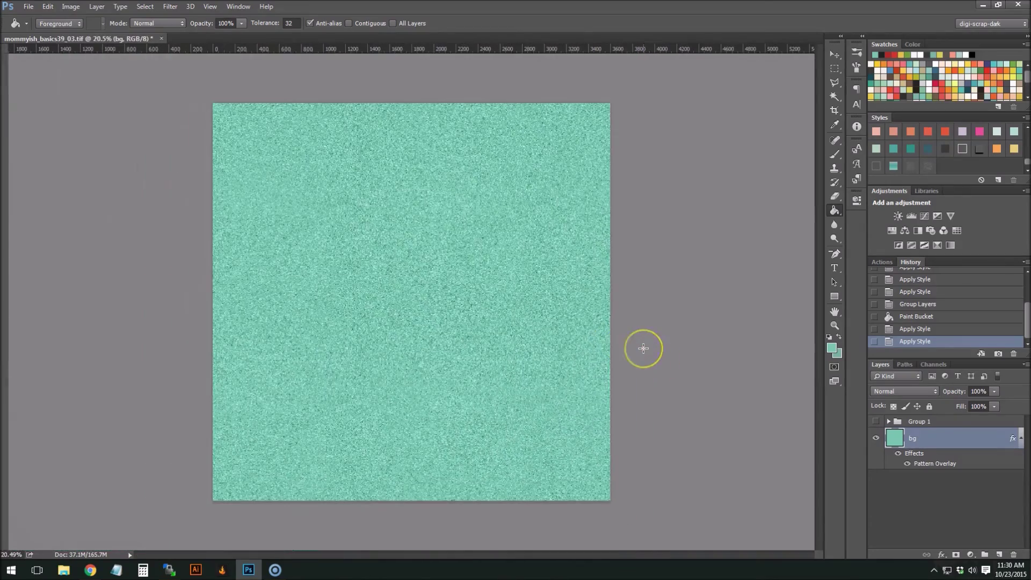